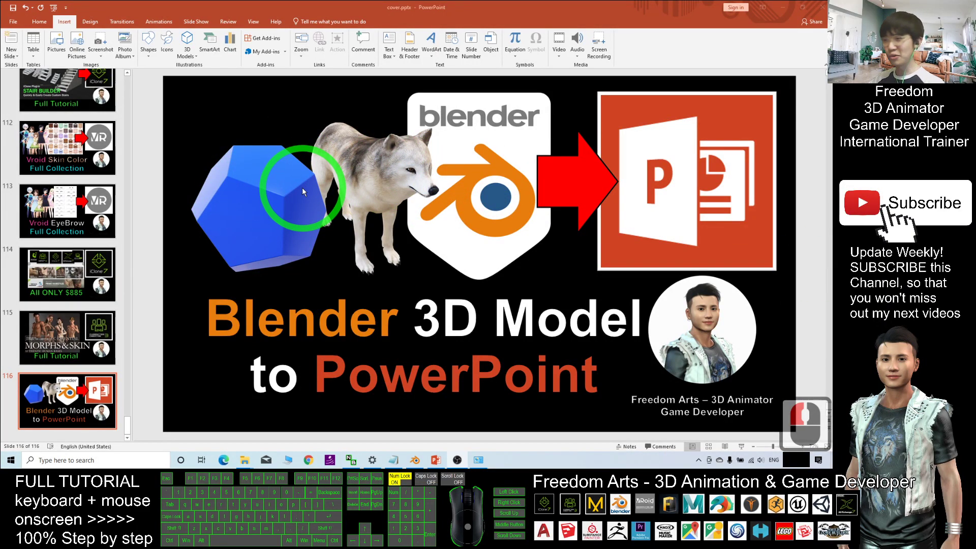
Rotate the blue dodecahedron 3D model to a new angle
left_click(302, 187)
left_click(415, 338)
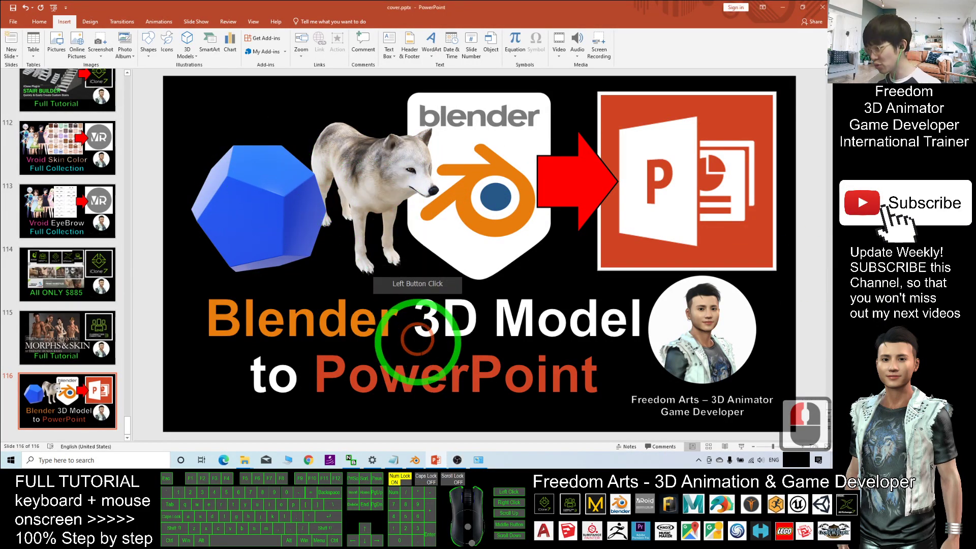
left_click(415, 463)
left_click(782, 6)
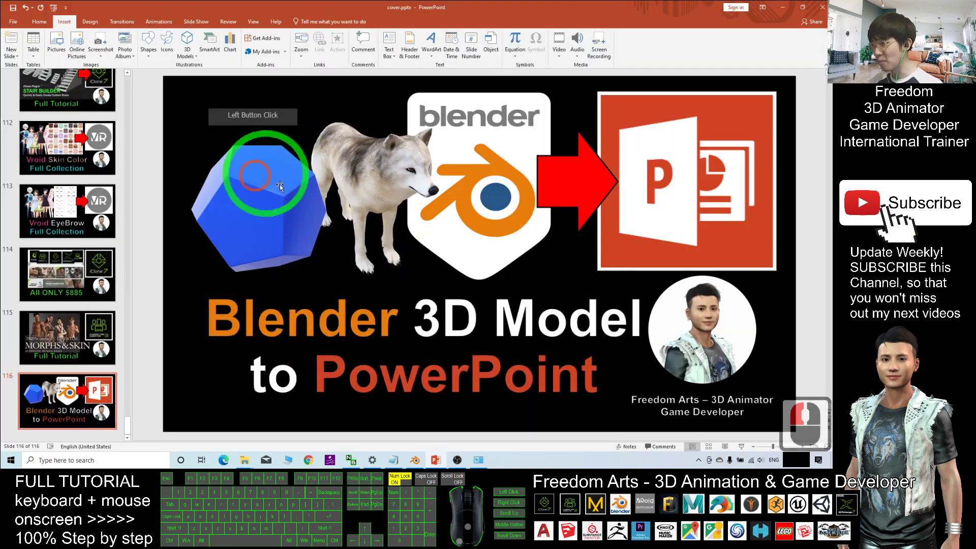
left_click(274, 178)
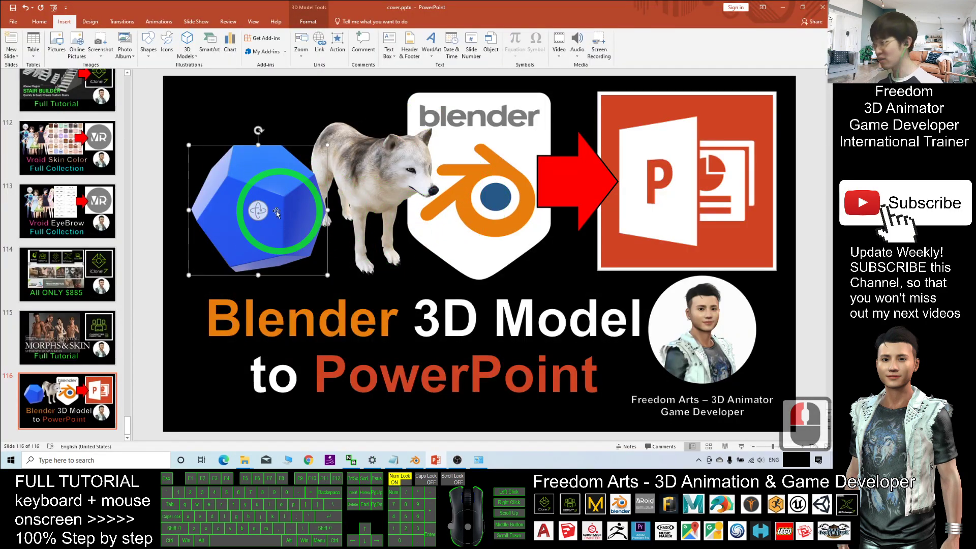
mouse_move(277, 213)
left_mouse_down()
mouse_move(290, 229)
mouse_move(295, 214)
left_mouse_up()
Turn the wolf model through several angles, ending facing right
left_click_drag(392, 168, 332, 203)
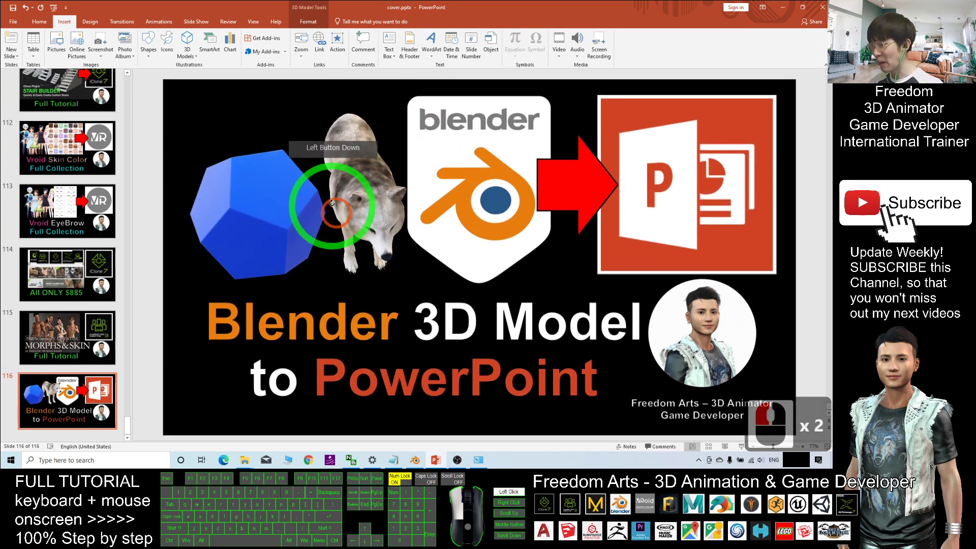
mouse_move(332, 203)
left_mouse_down()
mouse_move(370, 182)
mouse_move(356, 190)
left_mouse_up()
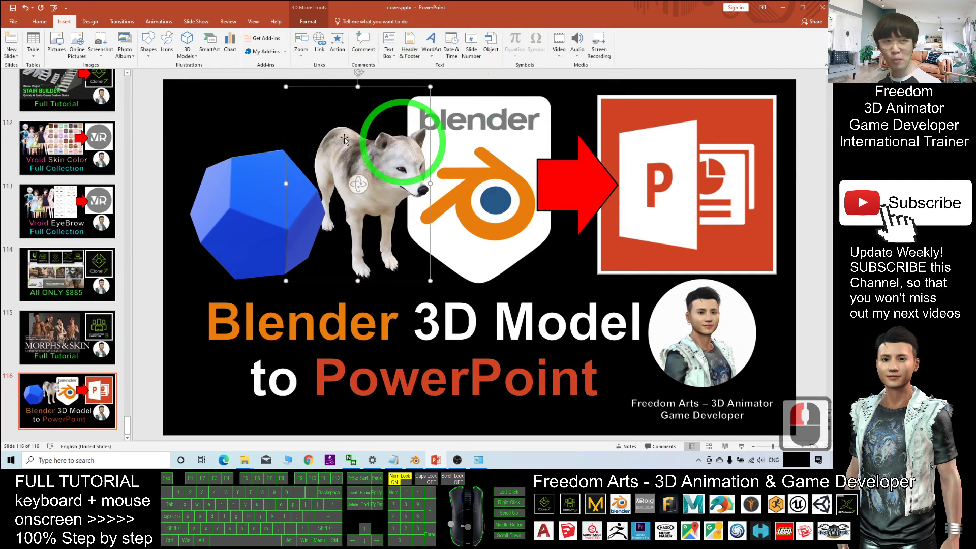
left_click_drag(356, 187, 370, 200)
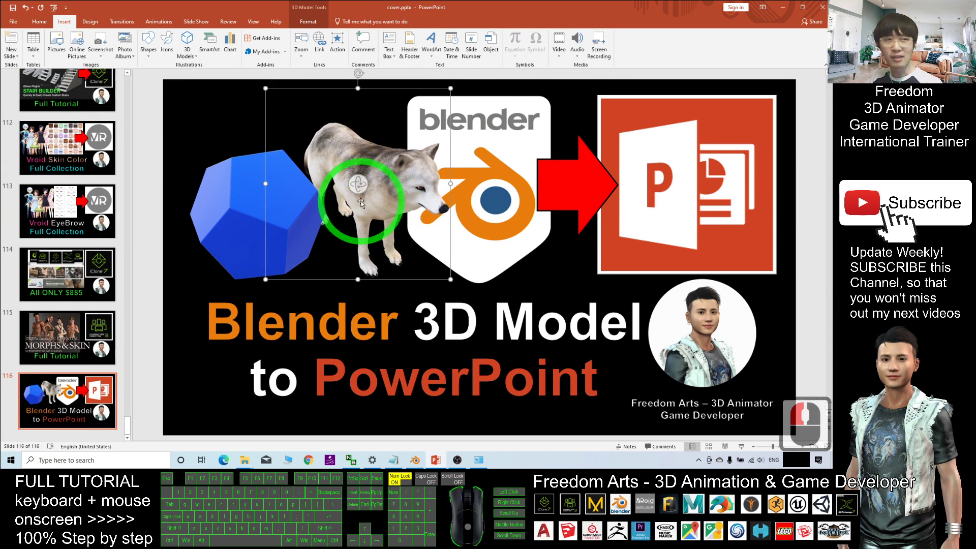
left_click_drag(364, 183, 300, 188)
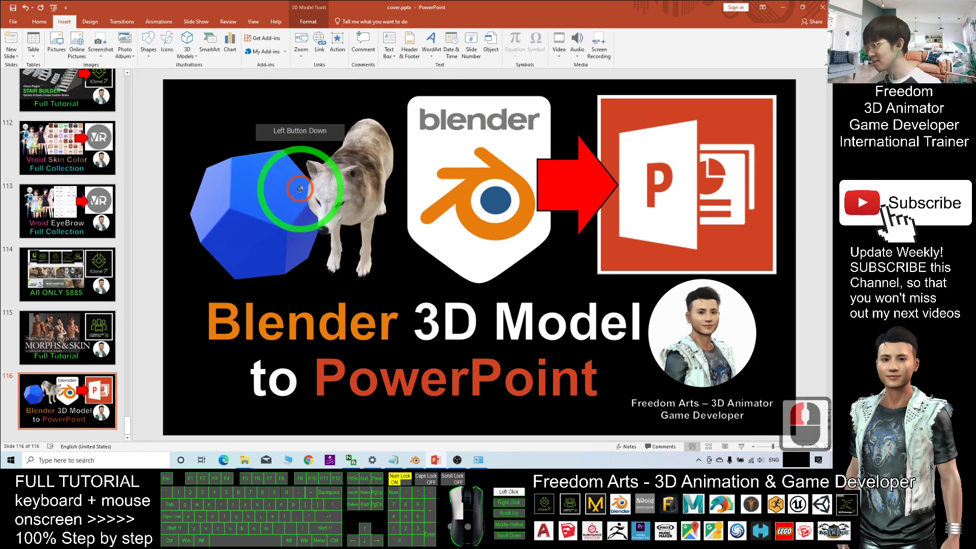
mouse_move(390, 167)
left_mouse_down()
mouse_move(372, 186)
mouse_move(371, 206)
left_mouse_up()
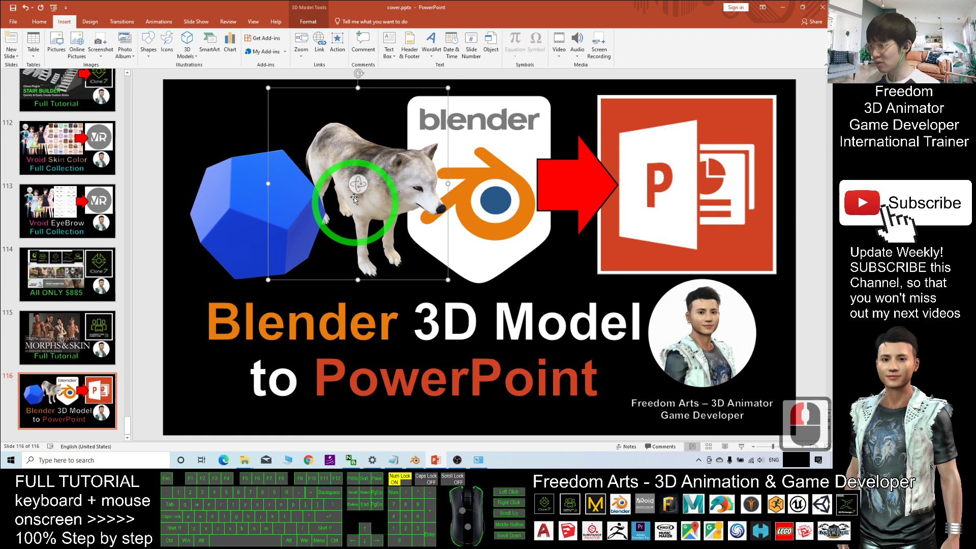
left_click_drag(354, 199, 259, 194)
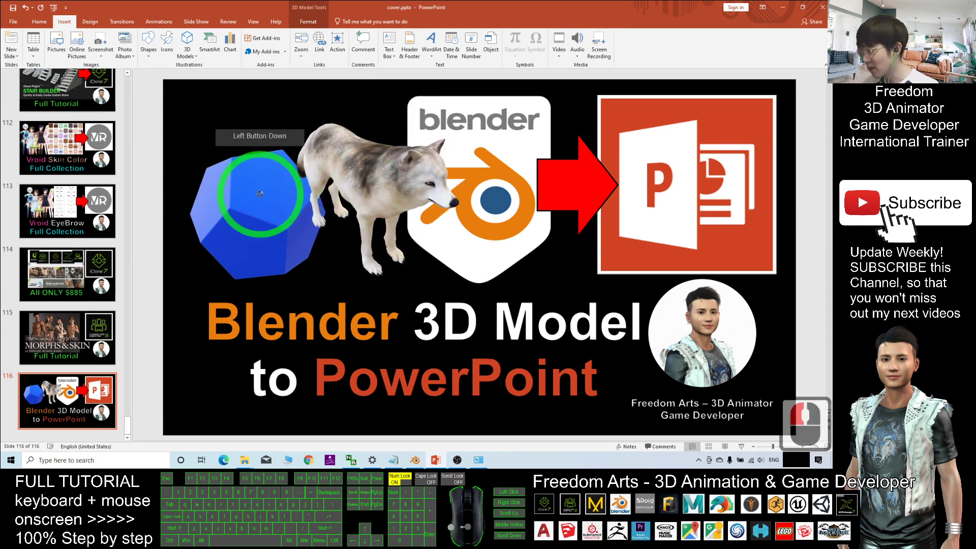
Rotate the dodecahedron again and give the wolf a new pose
left_click_drag(260, 194, 203, 212)
left_click(435, 177)
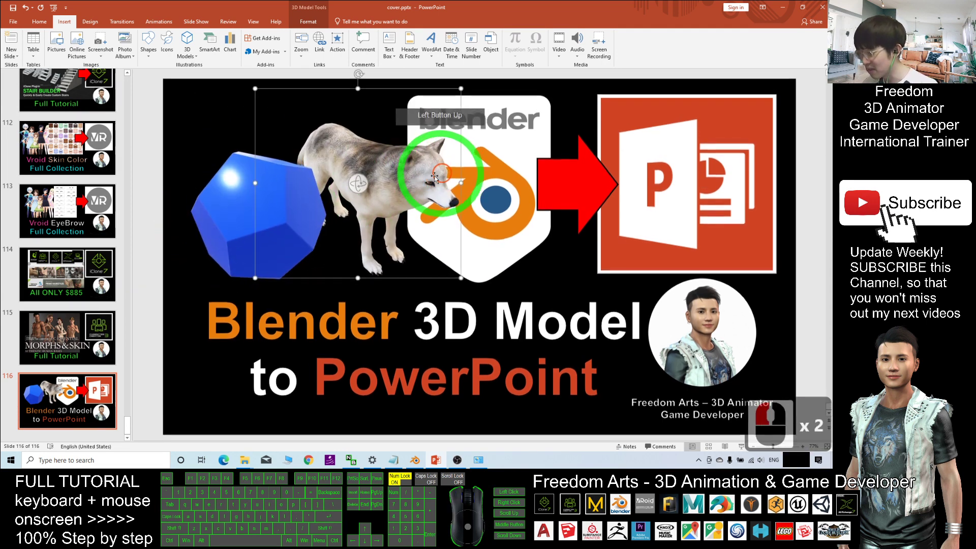
left_click_drag(359, 183, 334, 191)
left_click(292, 222)
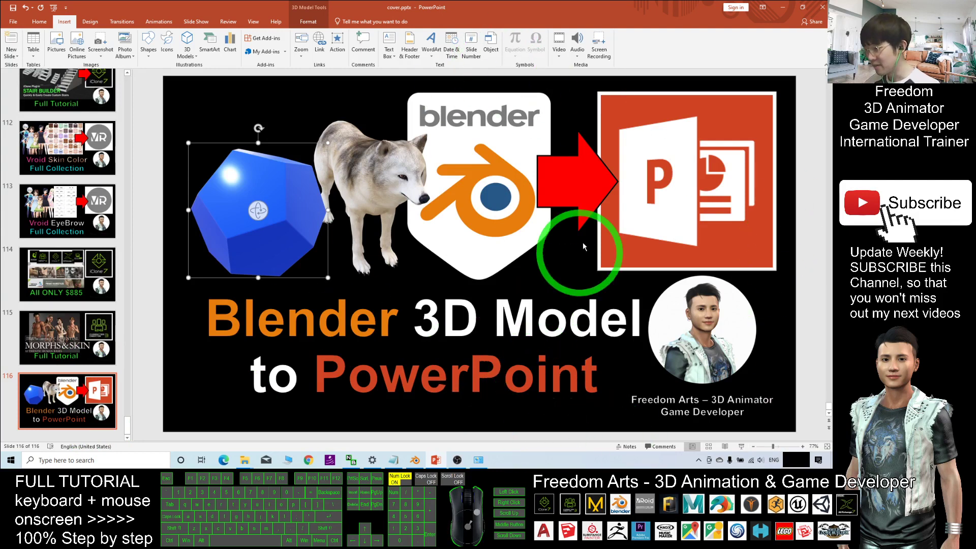
Minimize PowerPoint, close Graphics settings, and bring up Blender maximized
left_click(783, 6)
left_click(432, 32)
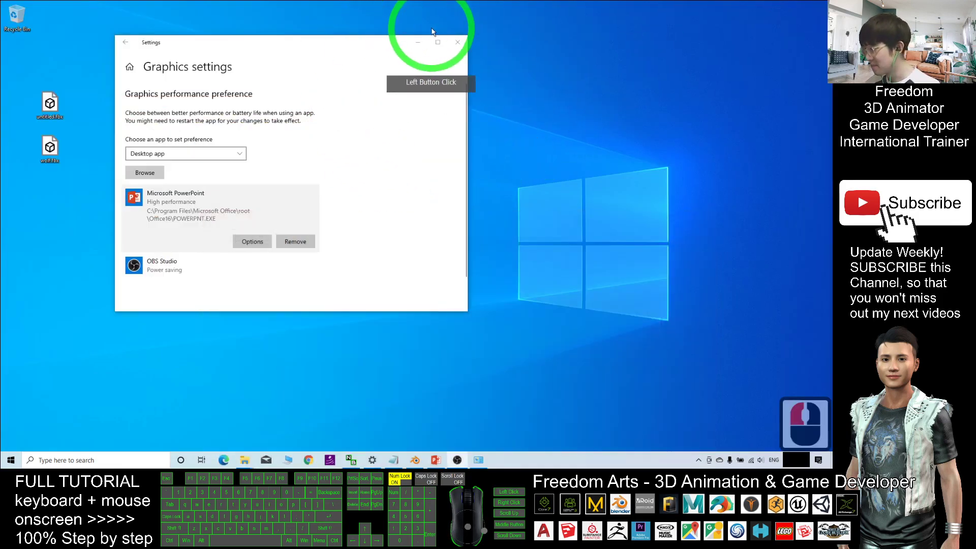
left_click(462, 42)
left_click(404, 321)
left_click(478, 430)
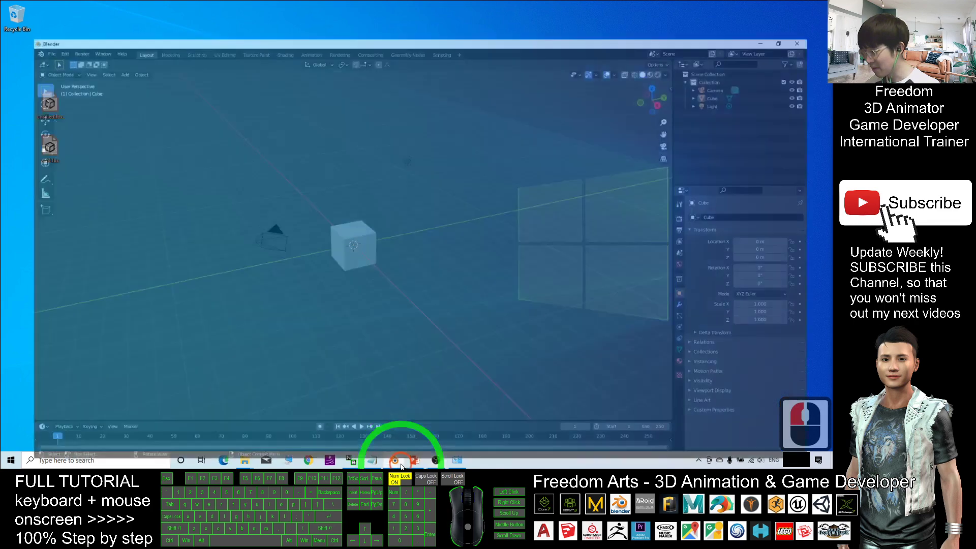
left_click_drag(414, 2, 408, 4)
Select the default cube and change the viewport shading to show it white
scroll(381, 207, "up", 7)
scroll(538, 188, "down", 3)
left_click(351, 192)
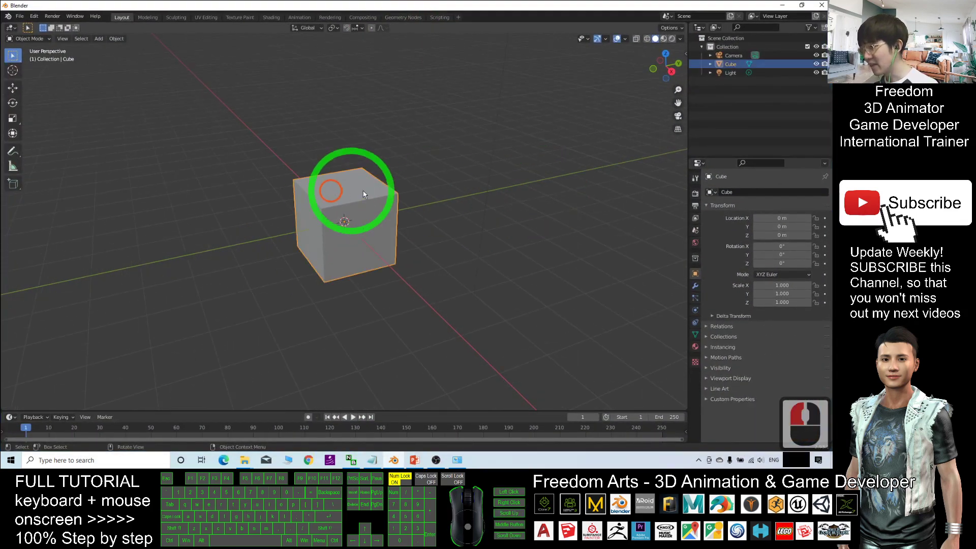
left_click(609, 26)
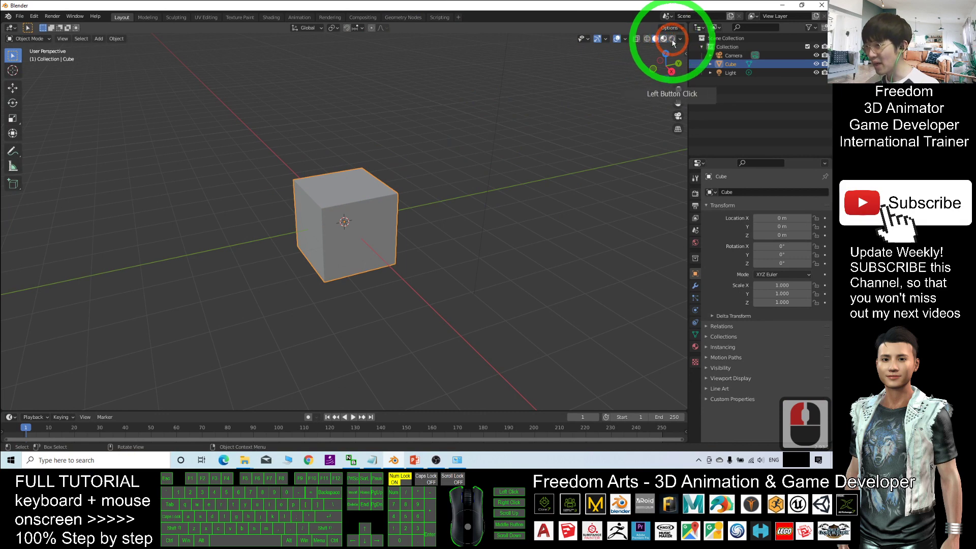
Reselect the cube and show the File > Export format list
left_click(590, 127)
left_click(376, 186)
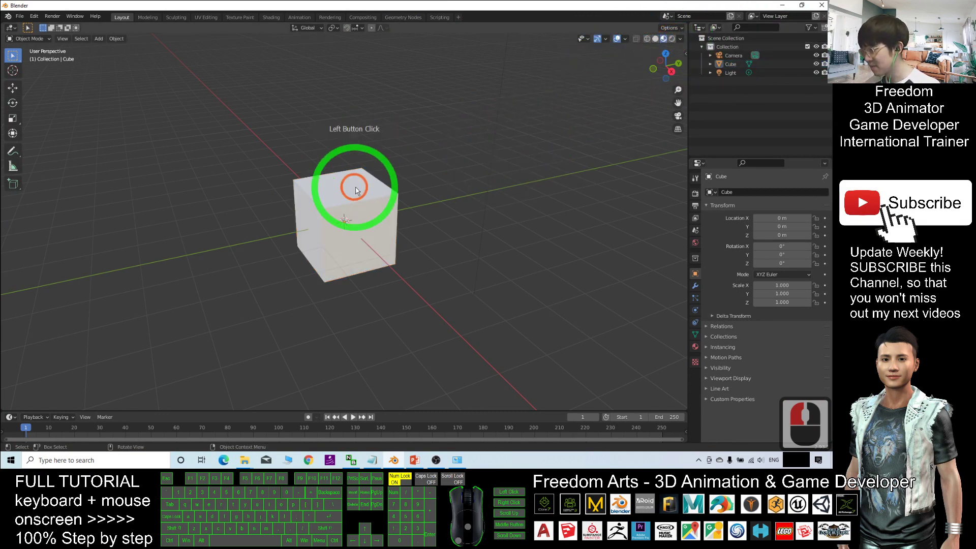
left_click(3, 6)
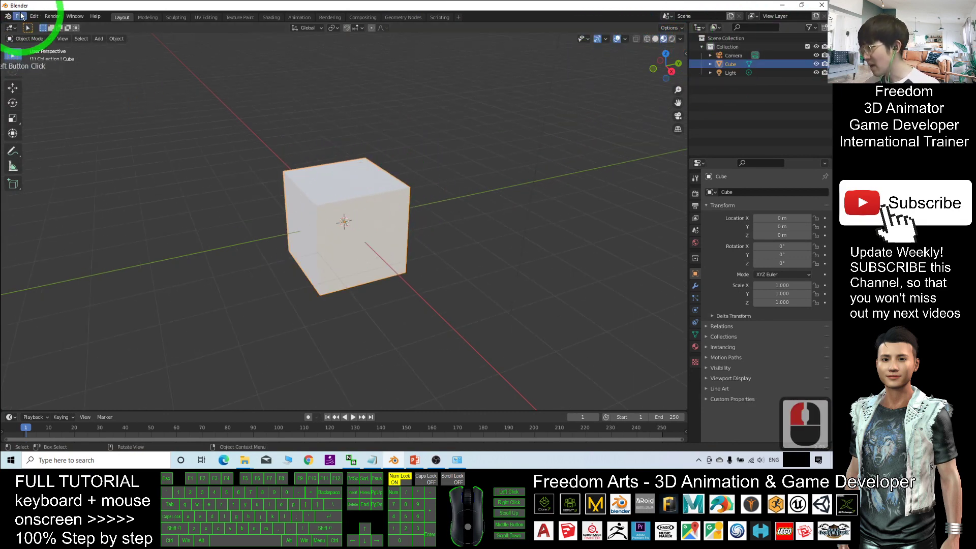
left_click(20, 16)
mouse_move(46, 141)
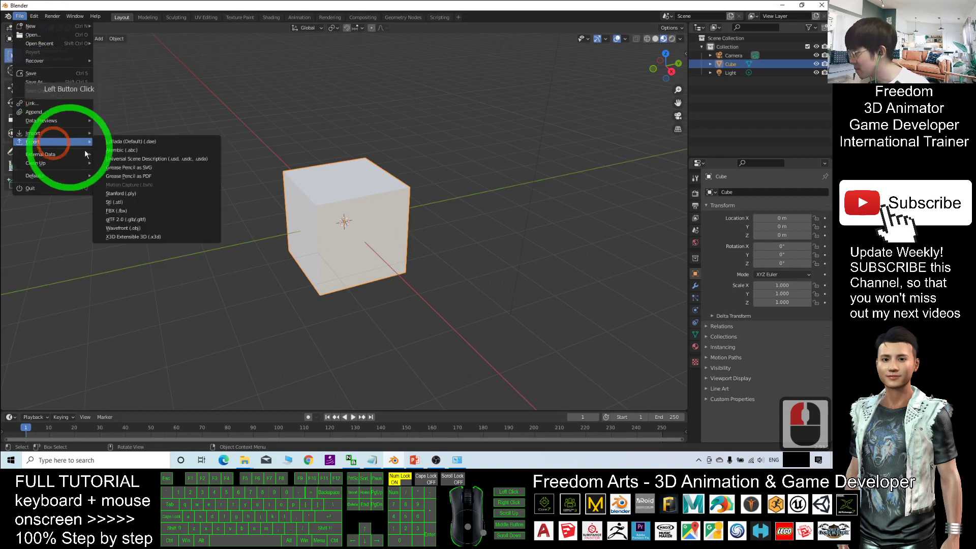
Export the cube as FBX to the Desktop named 'cube default.fbx', then minimize Blender
left_click(131, 211)
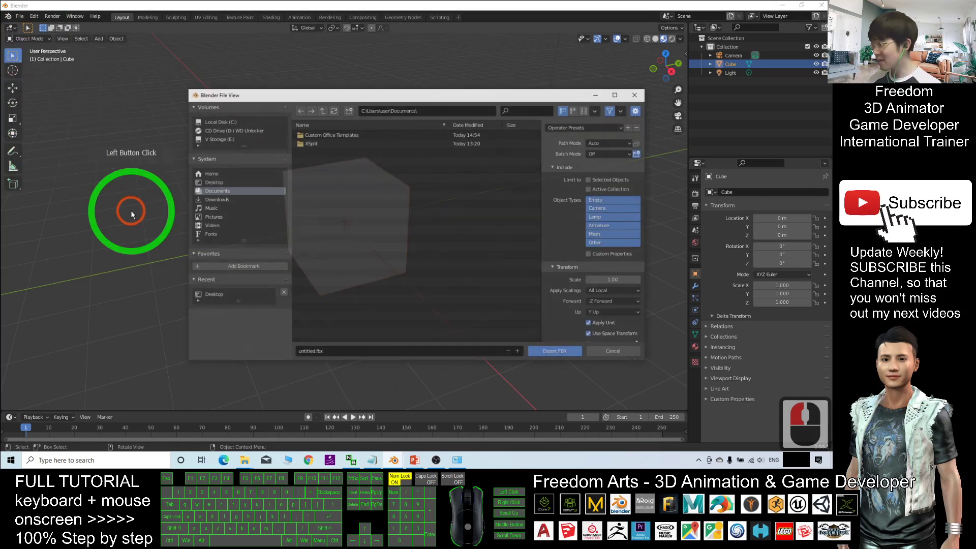
left_click(213, 182)
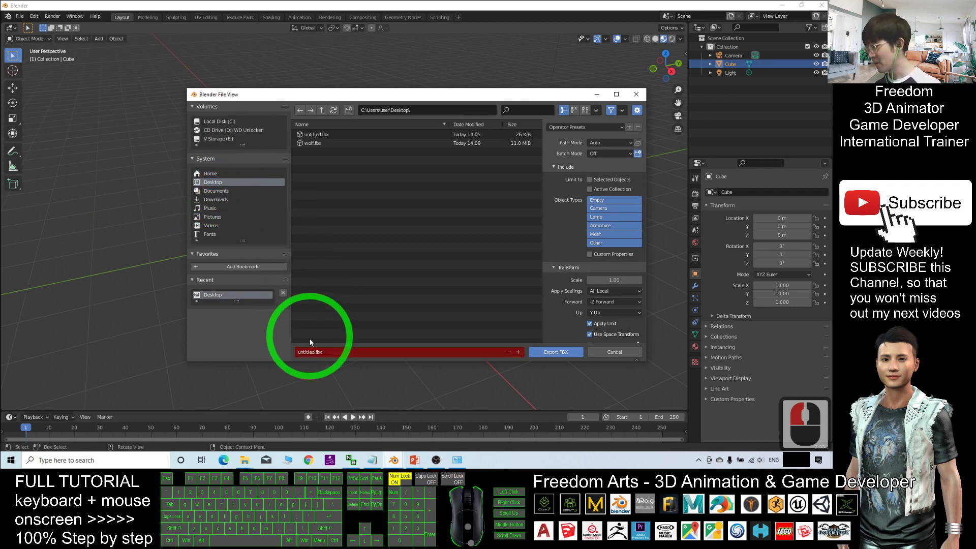
left_click(333, 347)
type("cube default")
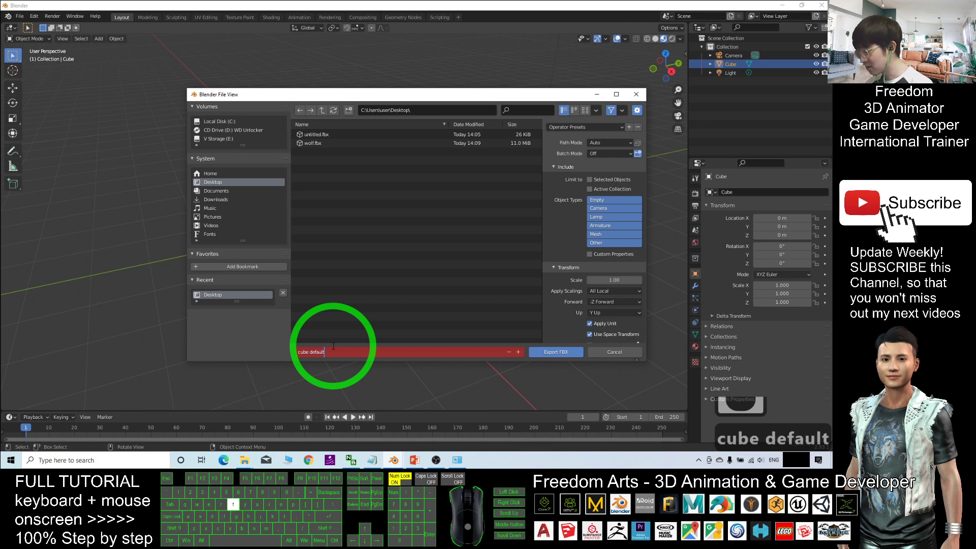
left_click(553, 352)
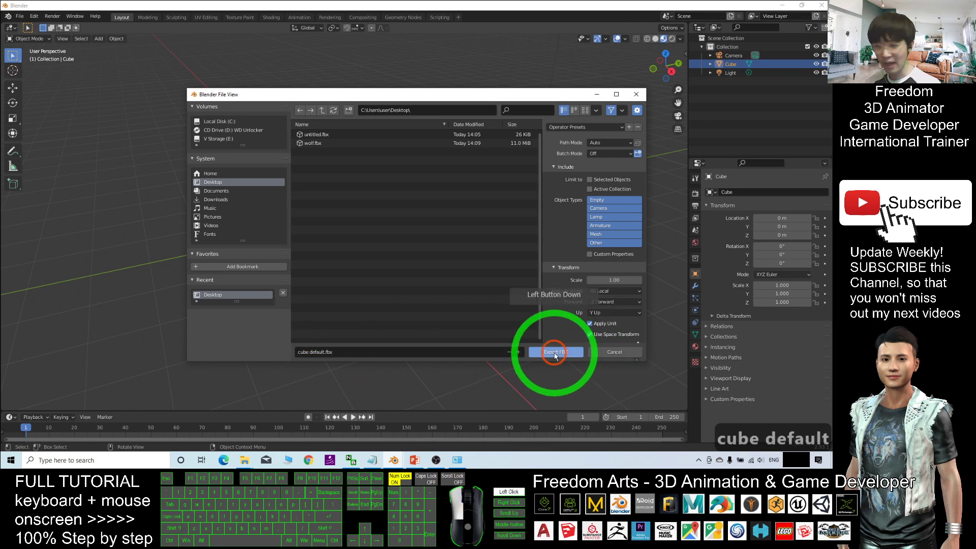
left_click(555, 355)
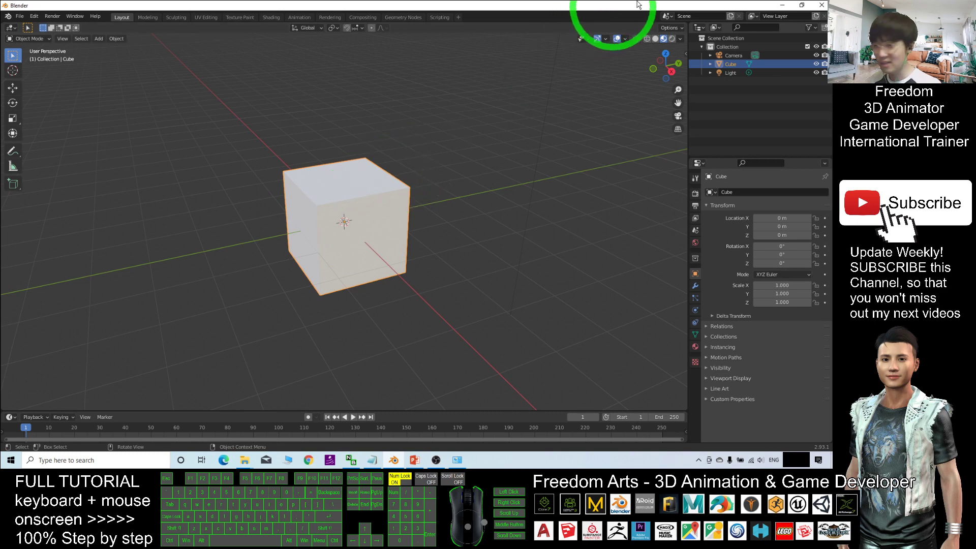
left_click(782, 6)
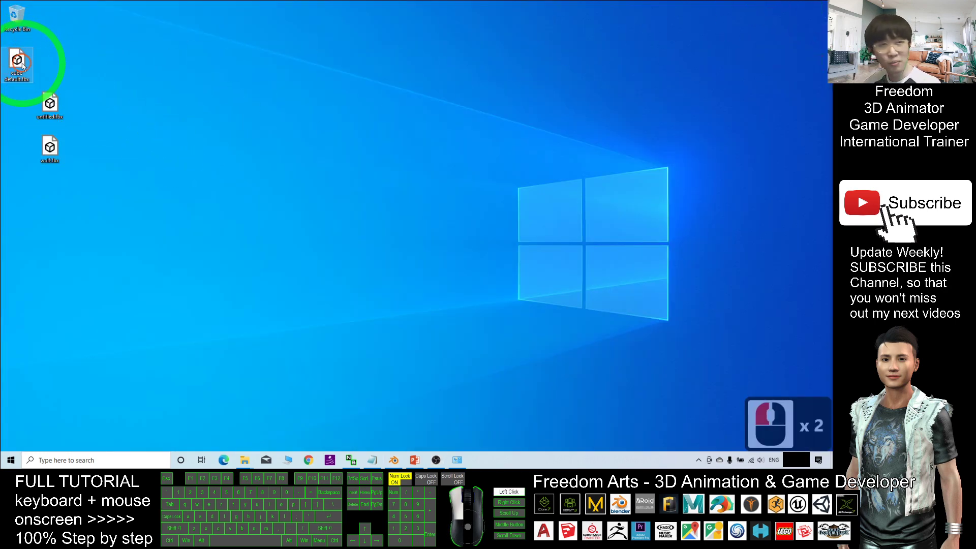
Select cube default.fbx on the desktop and return to the PowerPoint slide
left_click(19, 60)
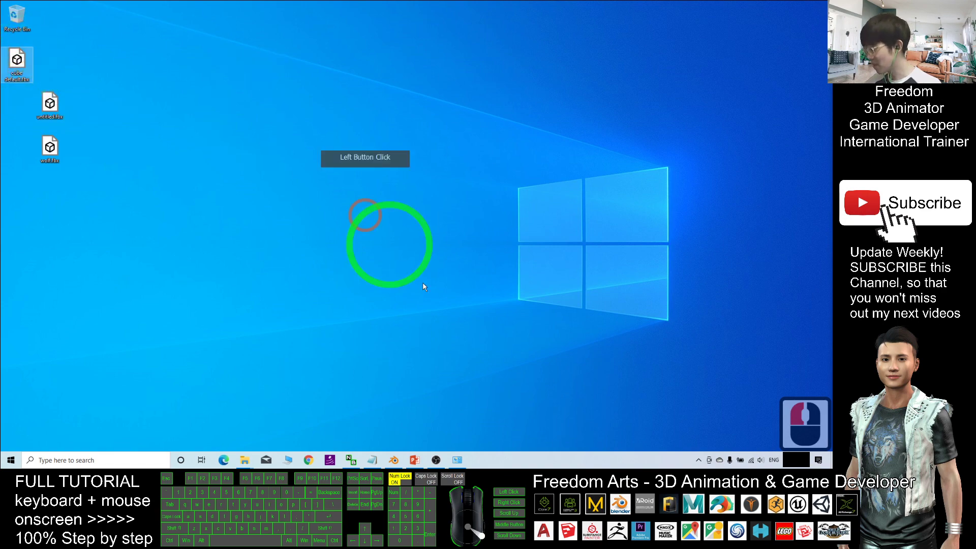
left_click(415, 460)
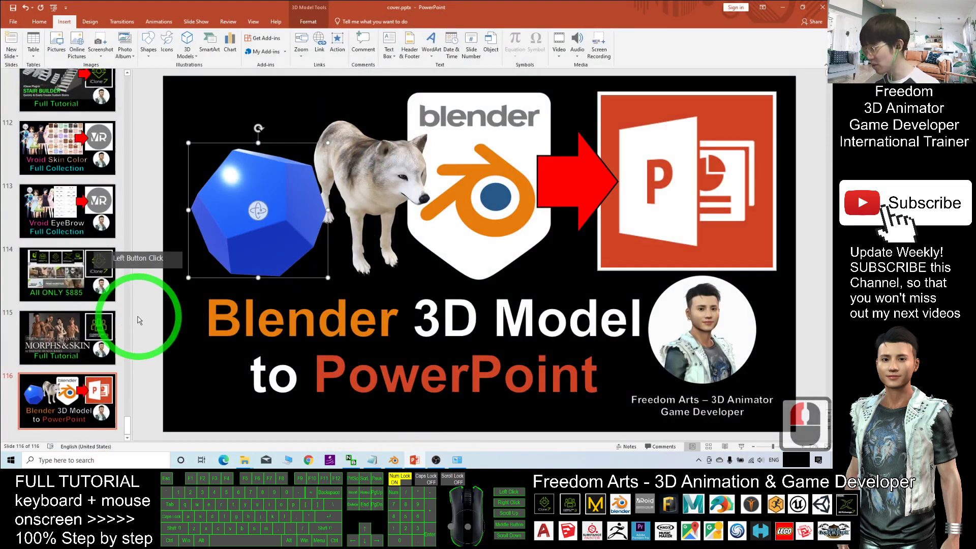
Drag cube default.fbx from the desktop onto the slide and maximize PowerPoint
double_click(422, 5)
left_click(17, 74)
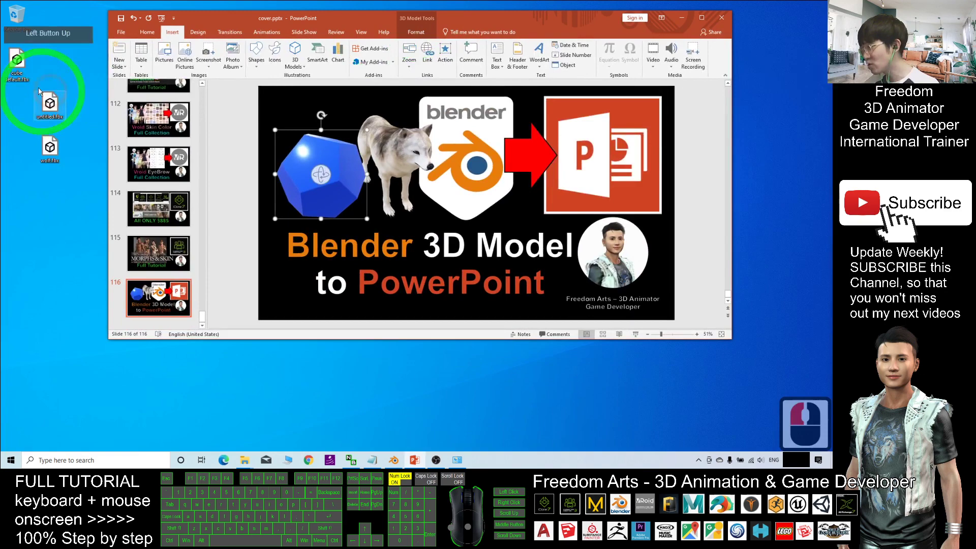
left_click_drag(17, 67, 500, 230)
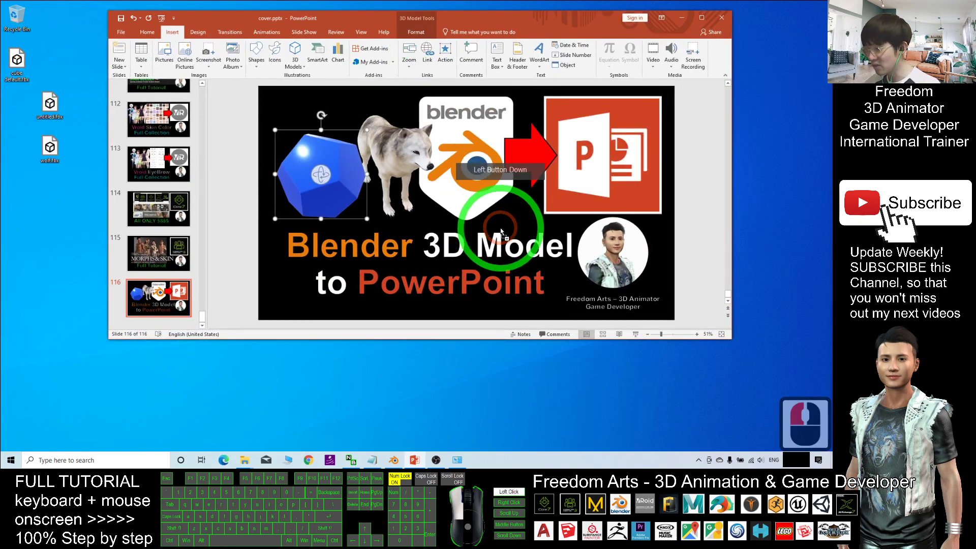
left_click(702, 18)
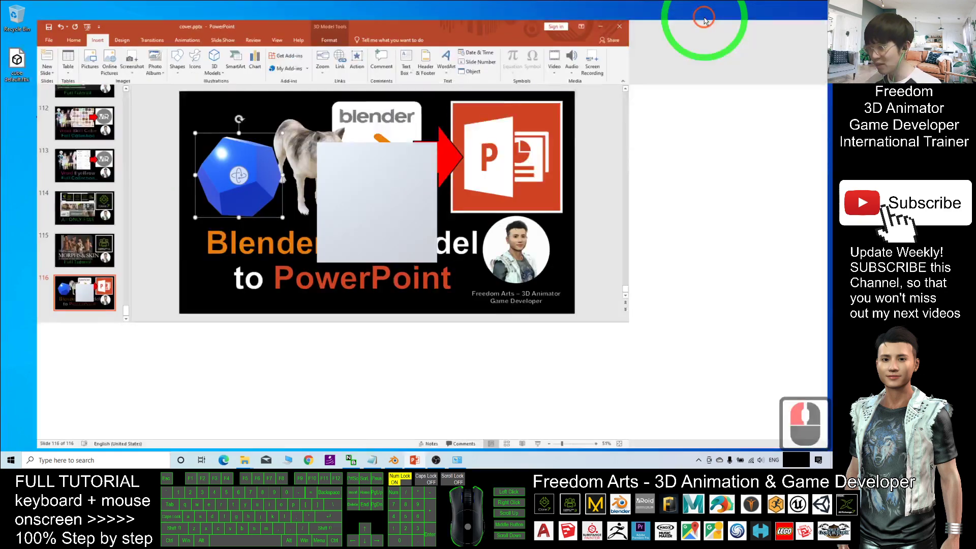
Rotate the inserted cube to a new angle and resize it by its corner
left_click(473, 257)
mouse_move(474, 257)
left_mouse_down()
mouse_move(504, 280)
mouse_move(462, 247)
left_mouse_up()
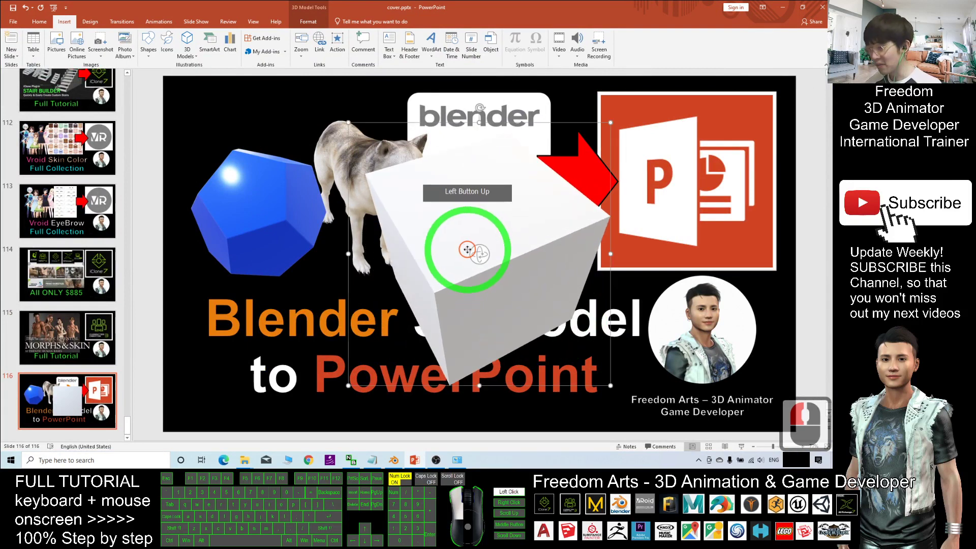
left_click(612, 120)
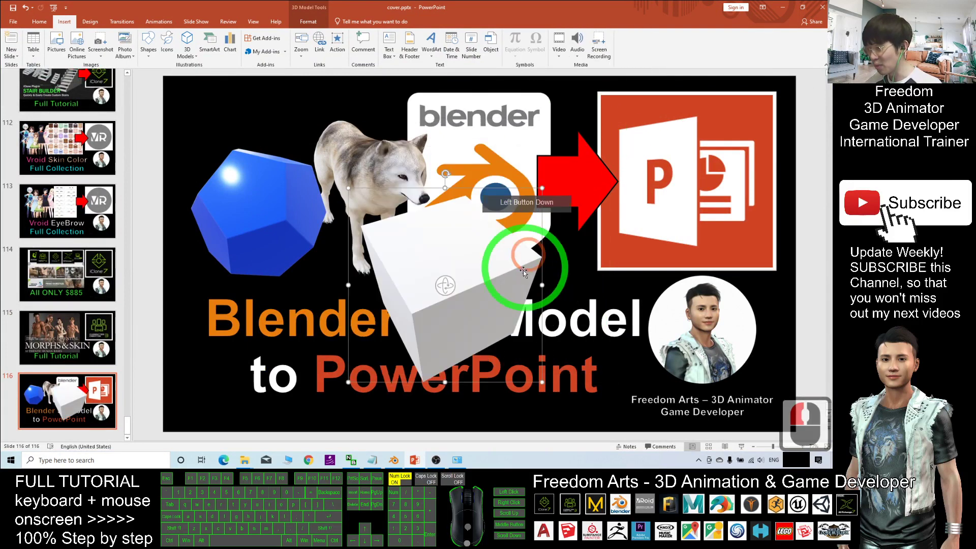
mouse_move(611, 120)
left_mouse_down()
mouse_move(534, 191)
mouse_move(630, 140)
left_mouse_up()
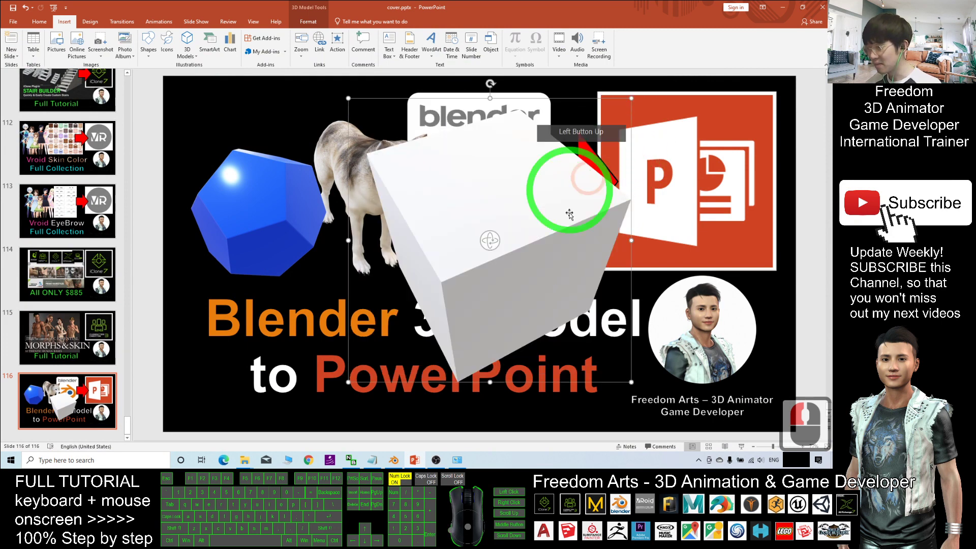
mouse_move(562, 189)
left_mouse_down()
mouse_move(548, 254)
mouse_move(504, 249)
mouse_move(542, 211)
left_mouse_up()
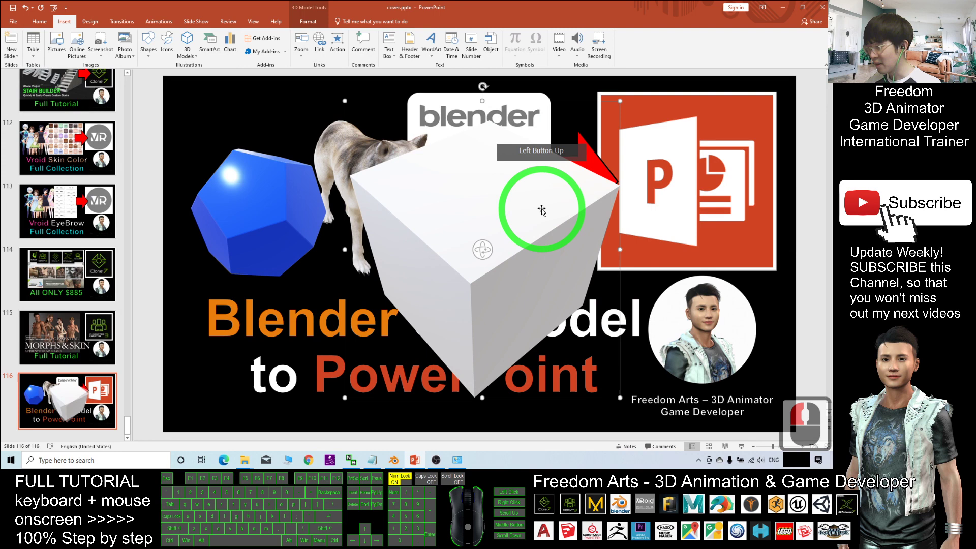
With Pan & Zoom, shift the cube within its frame and zoom it out
left_click(308, 22)
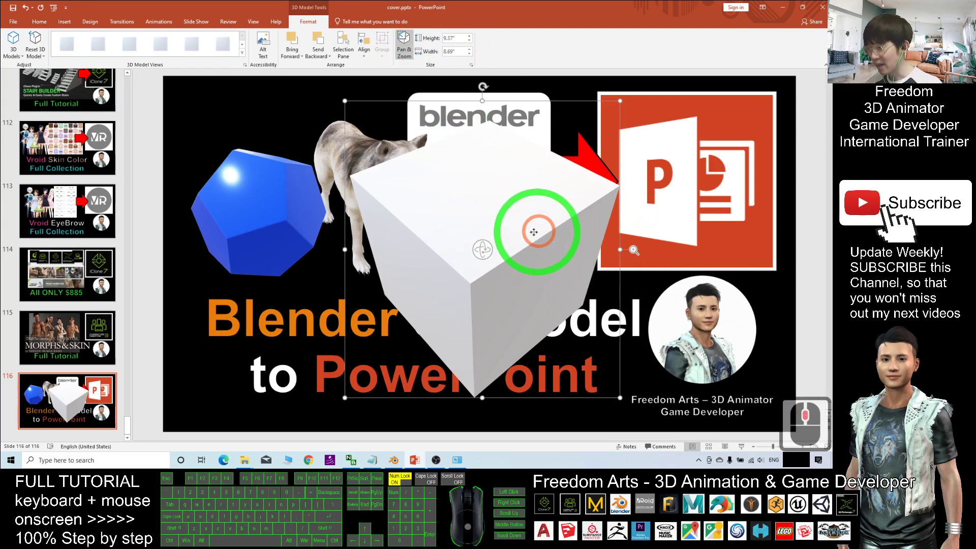
left_click_drag(534, 232, 584, 209)
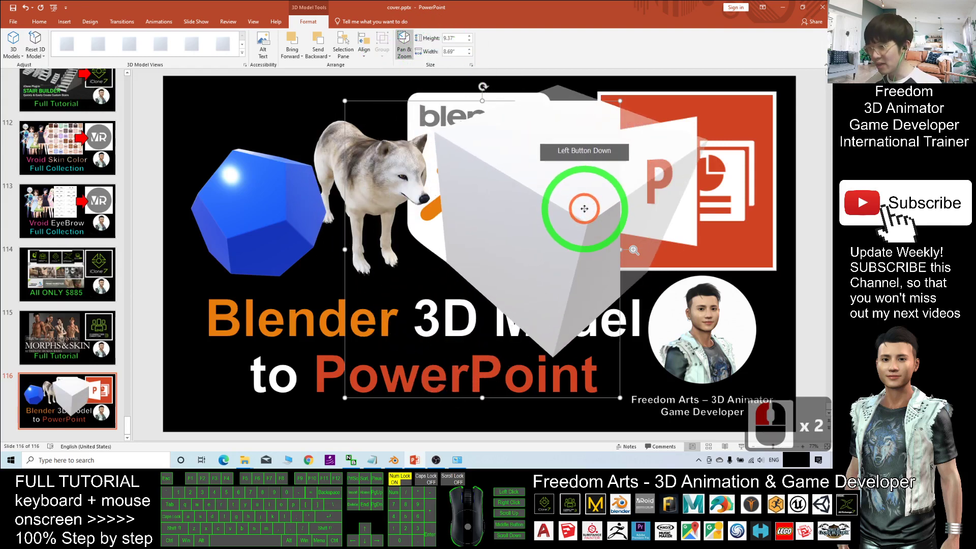
left_click_drag(585, 209, 534, 219)
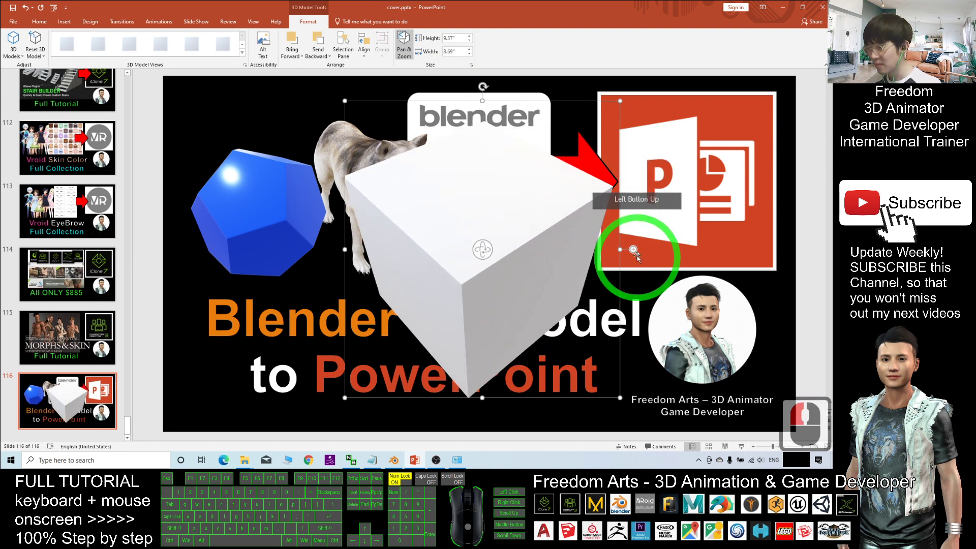
left_click_drag(634, 250, 639, 284)
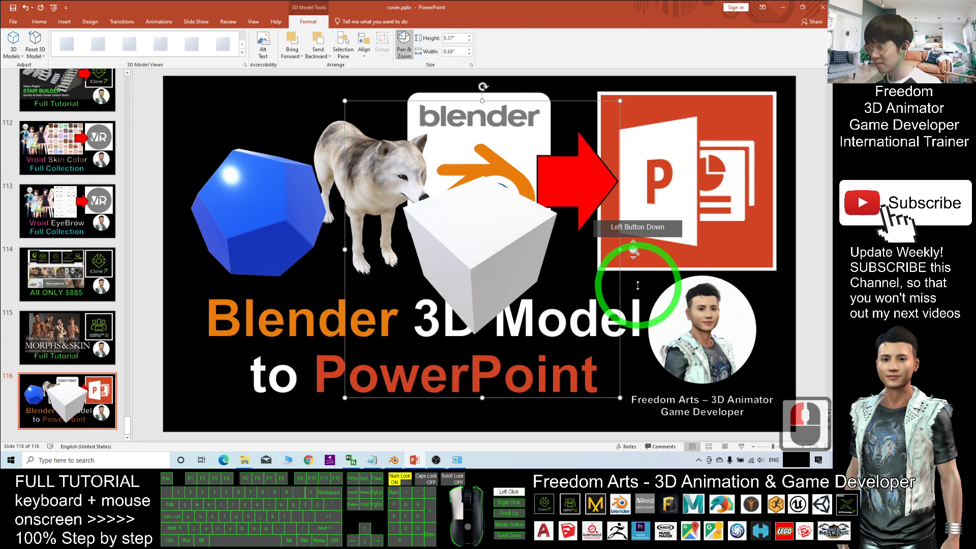
mouse_move(461, 214)
left_mouse_down()
mouse_move(454, 230)
mouse_move(429, 233)
left_mouse_up()
Shrink the cube's frame, move it to the lower left, and rotate it
left_click(758, 279)
left_click(522, 281)
left_click(495, 208)
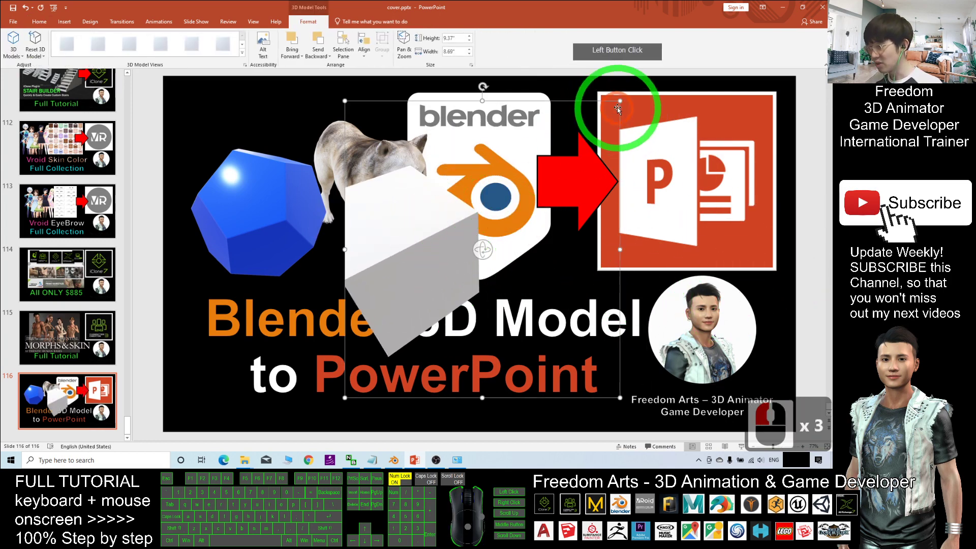
left_click_drag(620, 101, 509, 171)
left_click_drag(405, 268, 254, 325)
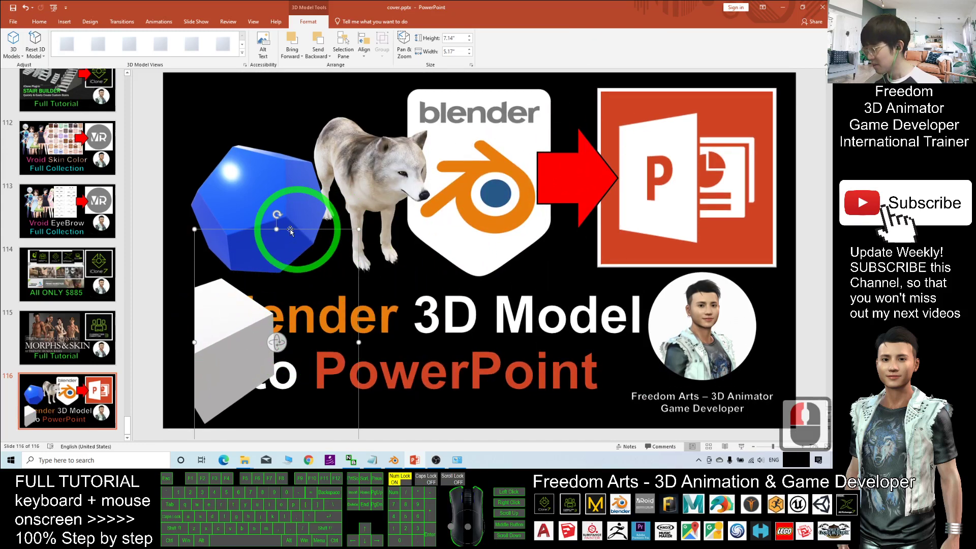
left_click_drag(279, 311, 290, 327)
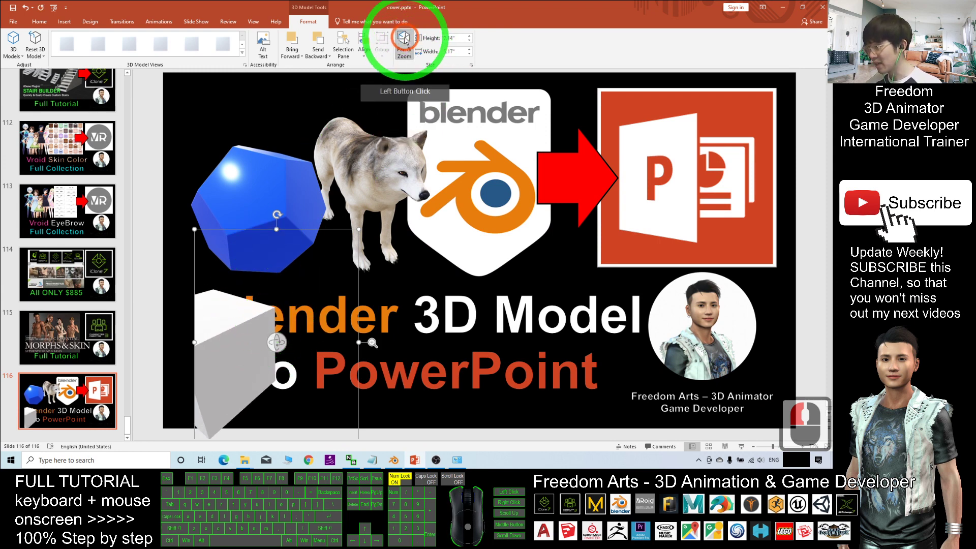
Fit the whole cube in its frame with Pan & Zoom, then move it up beside the dodecahedron
left_click(278, 367)
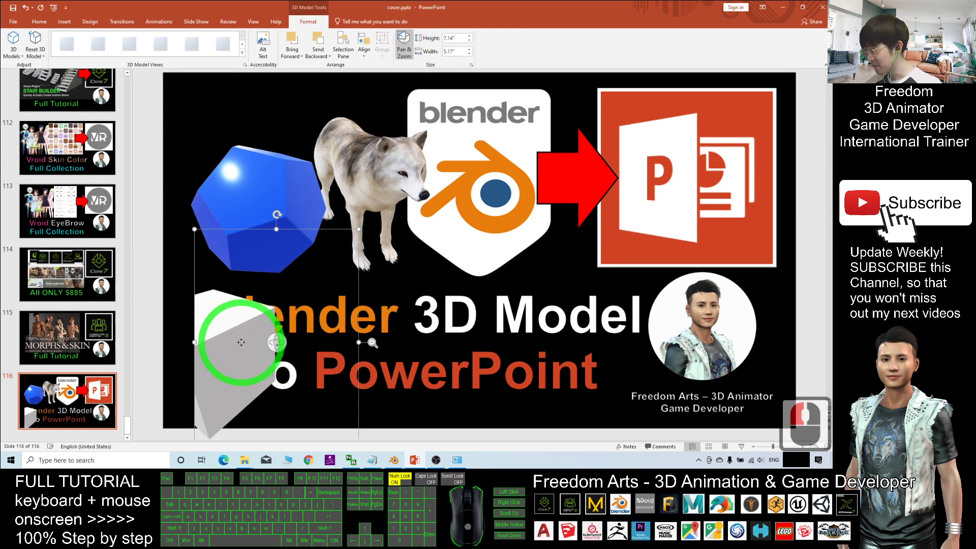
mouse_move(229, 340)
left_mouse_down()
mouse_move(307, 236)
mouse_move(299, 262)
left_mouse_up()
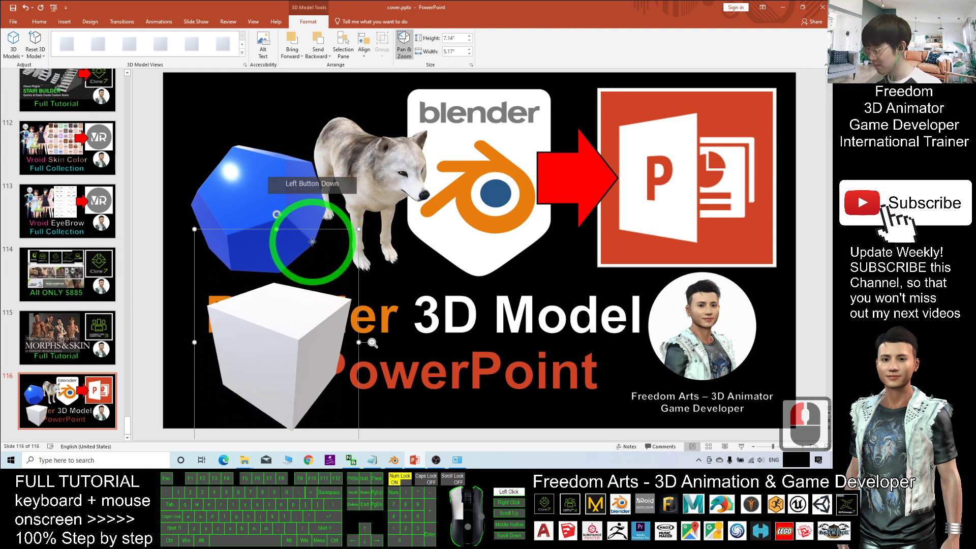
left_click(372, 350)
left_click_drag(372, 343, 373, 341)
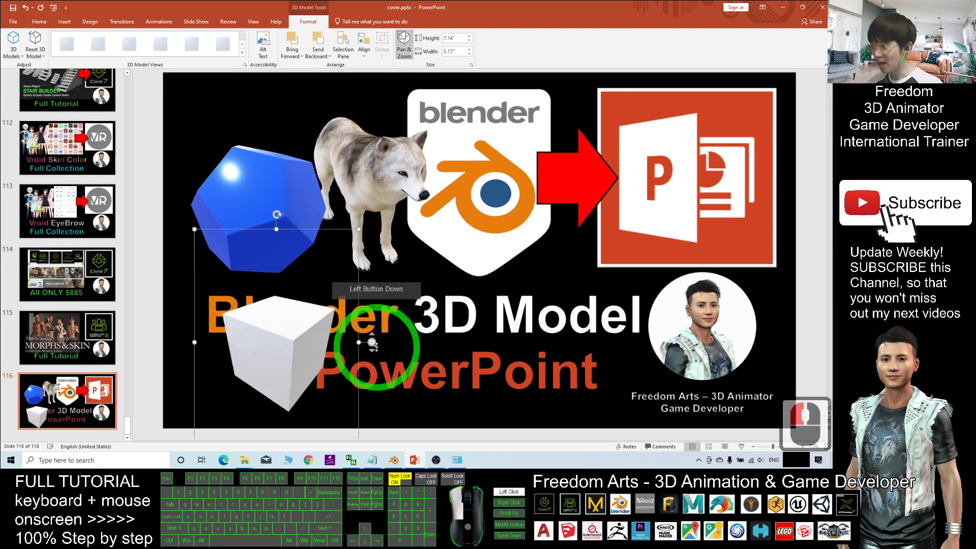
left_click(407, 41)
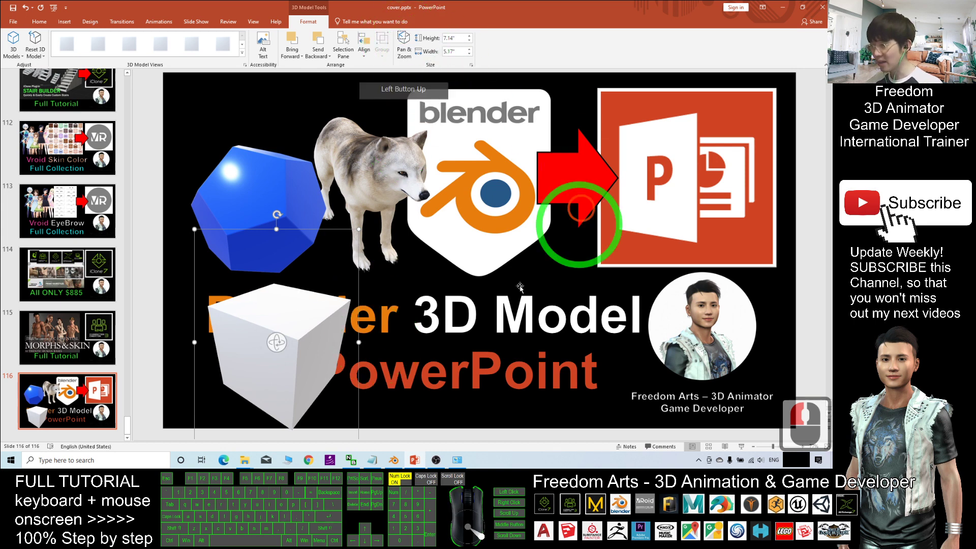
mouse_move(266, 345)
left_mouse_down()
mouse_move(288, 293)
mouse_move(417, 460)
left_mouse_up()
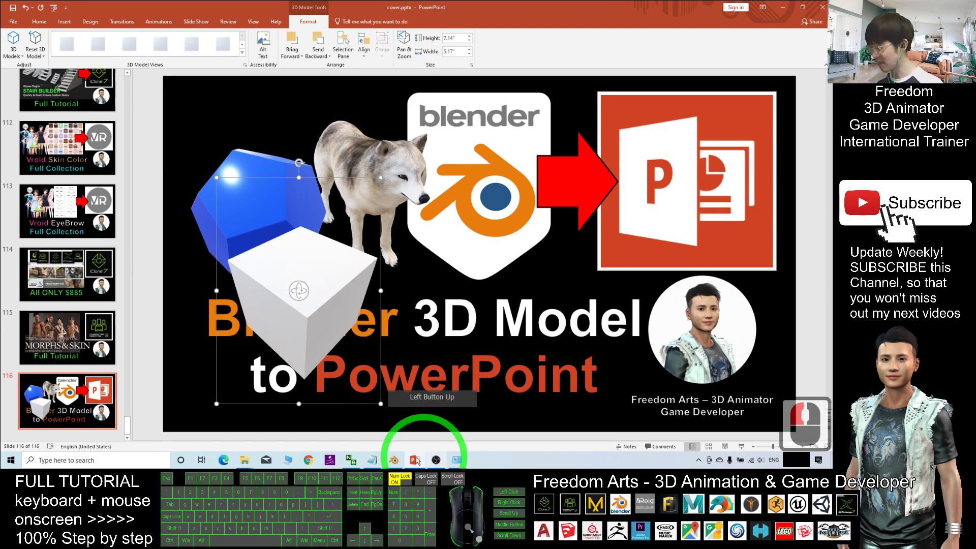
Switch to Blender and click empty viewport space to deselect the cube
left_click(393, 460)
left_click(458, 275)
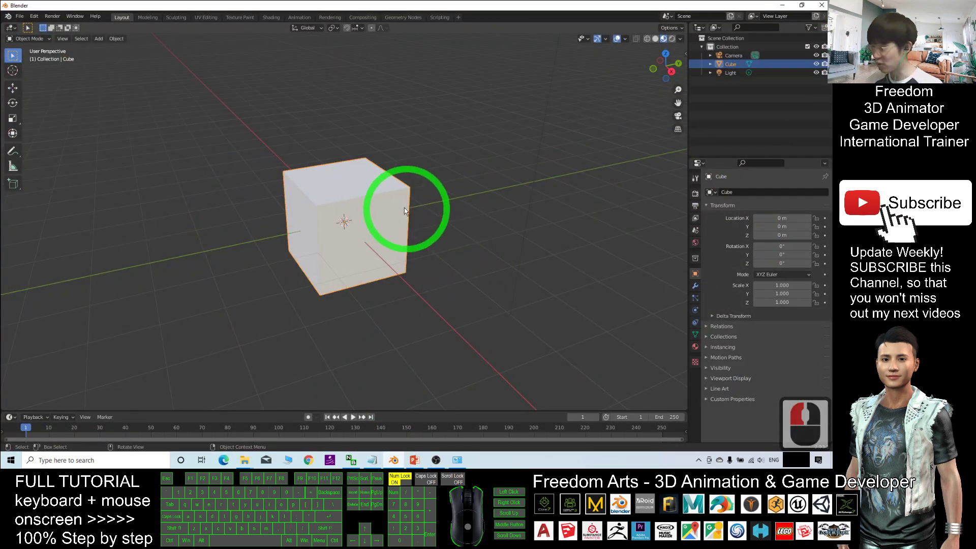
left_click(164, 83)
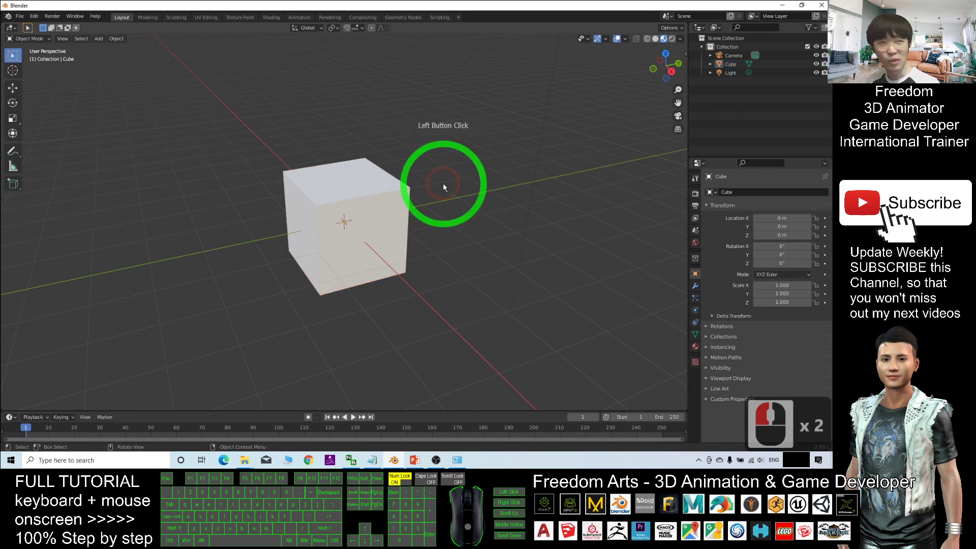
Move the white cube to centre-right and rotate the blue dodecahedron
left_click(415, 460)
mouse_move(338, 285)
left_mouse_down()
mouse_move(373, 323)
mouse_move(577, 280)
mouse_move(359, 327)
mouse_move(581, 185)
mouse_move(425, 260)
mouse_move(448, 284)
mouse_move(632, 306)
mouse_move(578, 327)
mouse_move(425, 212)
mouse_move(598, 340)
mouse_move(550, 270)
mouse_move(519, 276)
left_mouse_up()
left_click(229, 207)
left_click_drag(236, 204, 284, 201)
Stand the wolf upright facing right using a preset 3D Model View
mouse_move(371, 185)
left_mouse_down()
mouse_move(355, 181)
mouse_move(312, 218)
mouse_move(415, 174)
mouse_move(349, 185)
mouse_move(326, 163)
left_mouse_up()
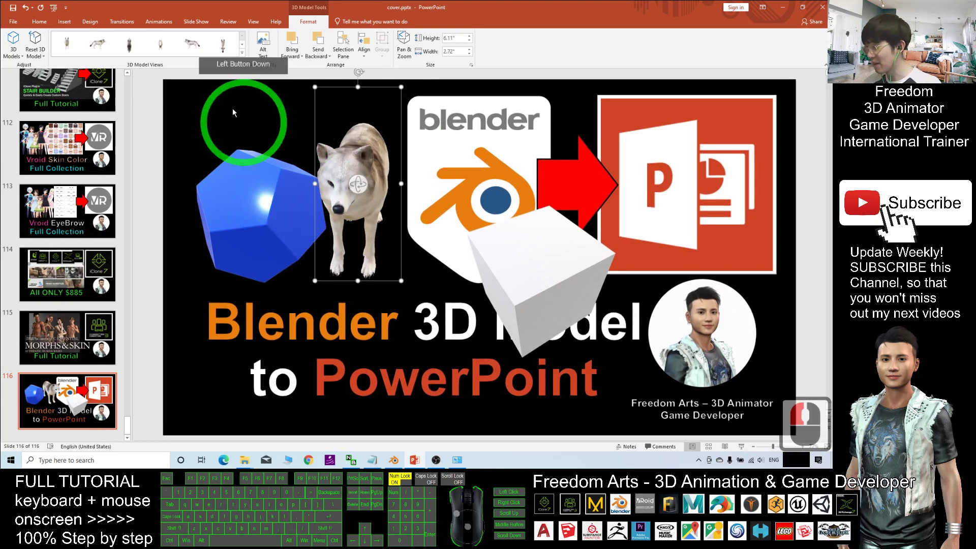
left_click(224, 46)
mouse_move(358, 181)
left_mouse_down()
mouse_move(371, 343)
mouse_move(366, 174)
mouse_move(376, 194)
left_mouse_up()
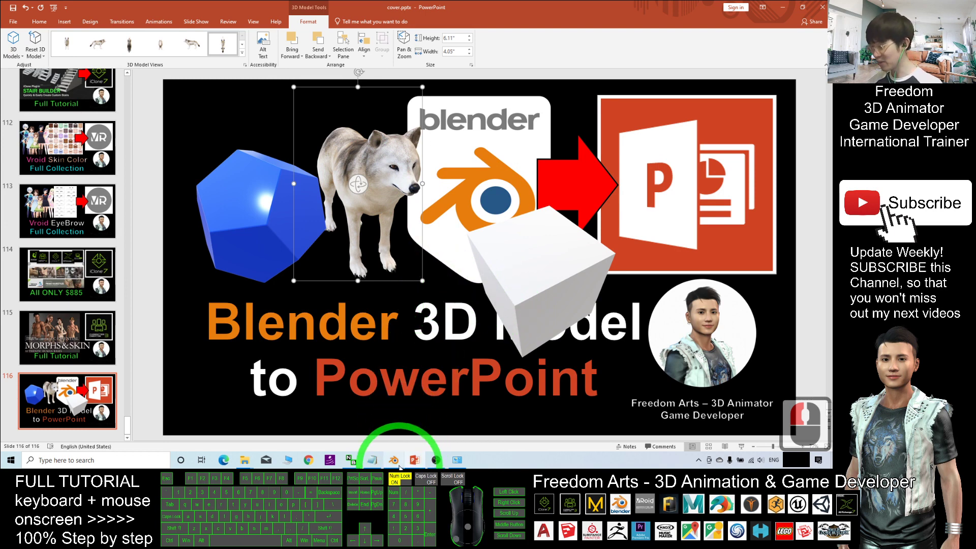
mouse_move(393, 460)
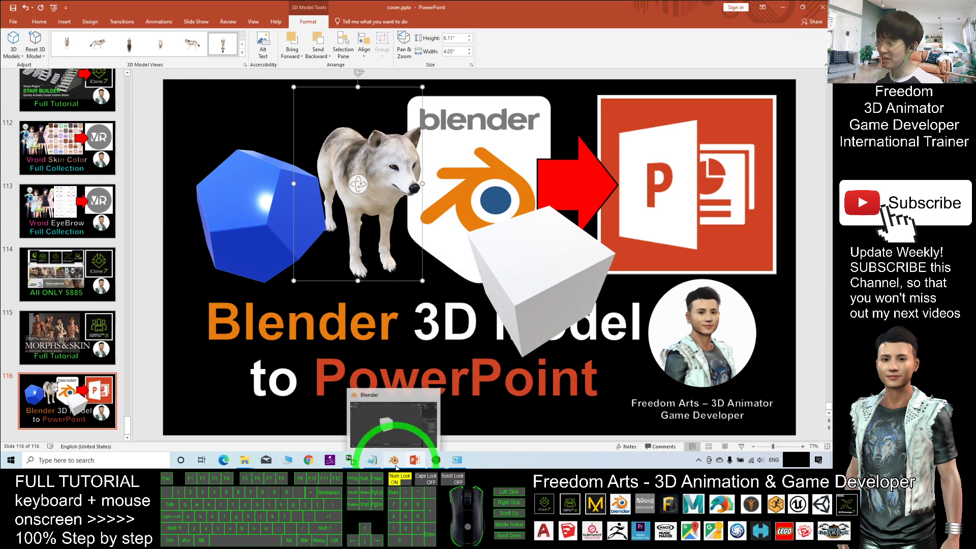
left_click(395, 460)
scroll(402, 220, "down", 2)
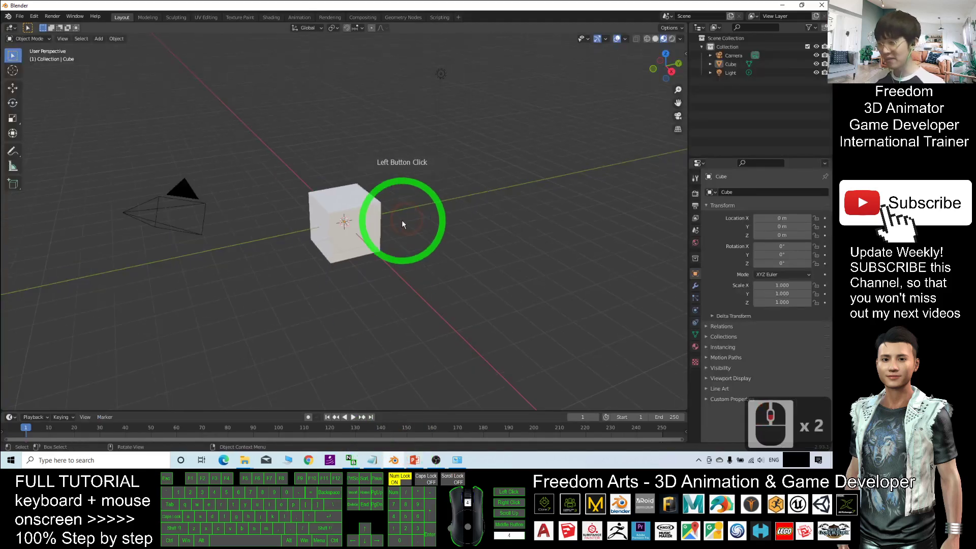
scroll(416, 246, "up", 1)
mouse_move(465, 280)
left_mouse_down()
mouse_move(410, 243)
mouse_move(394, 263)
left_mouse_up()
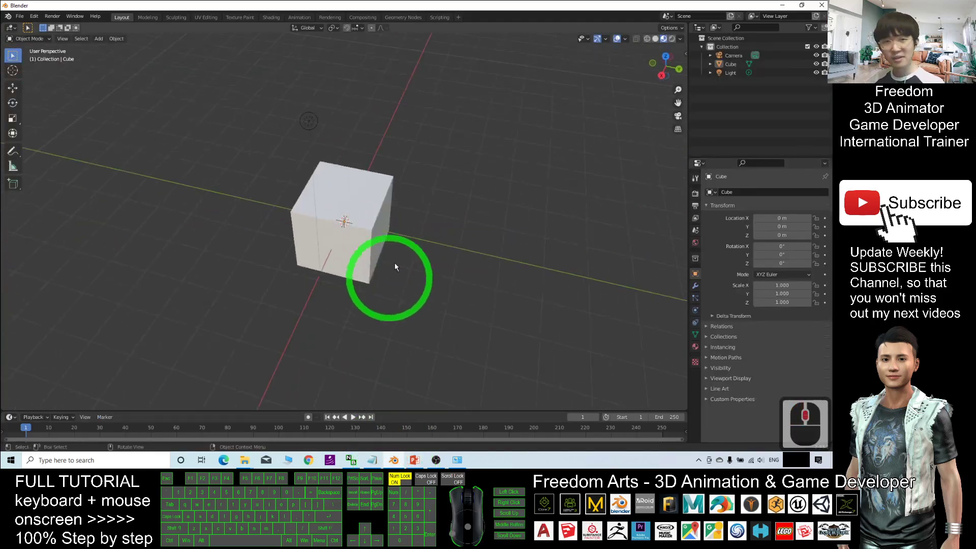
left_click_drag(464, 261, 490, 152)
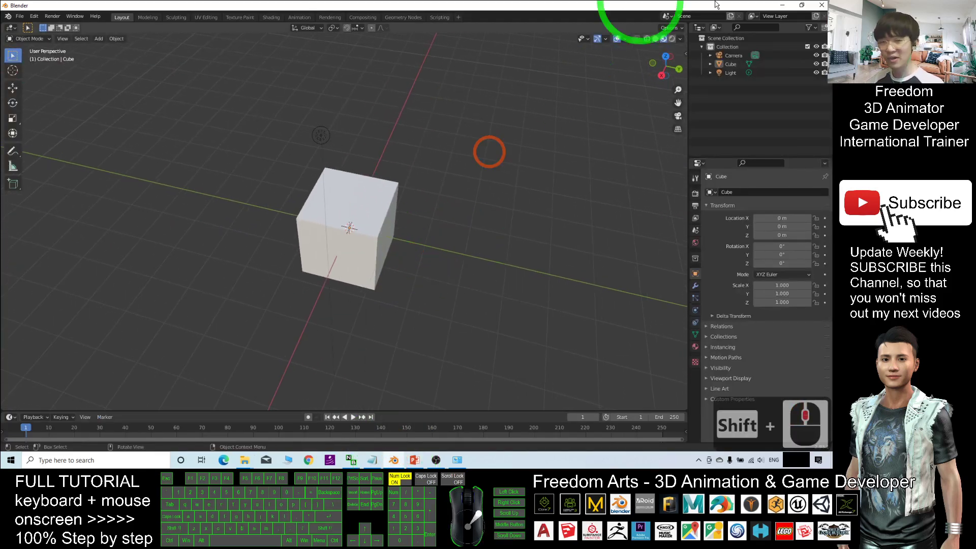
left_click(778, 6)
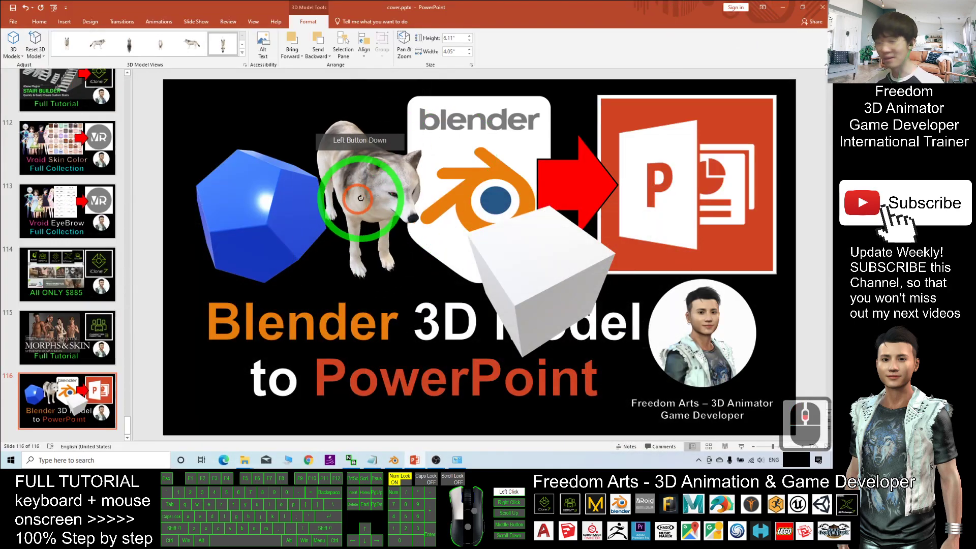